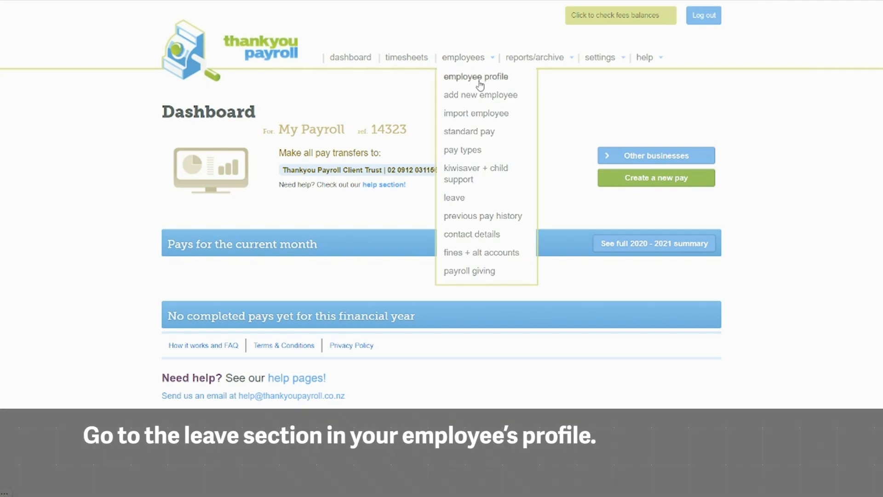
Open the leave section of the employee's profile.
click(481, 86)
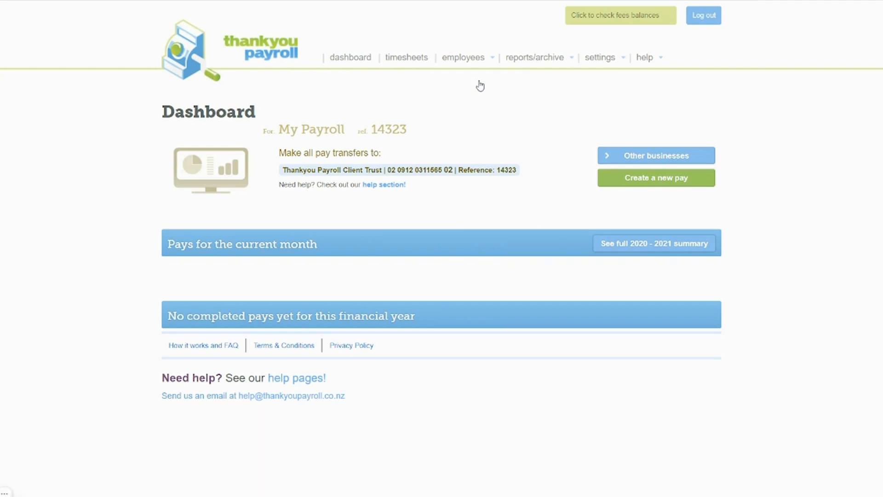
click(473, 64)
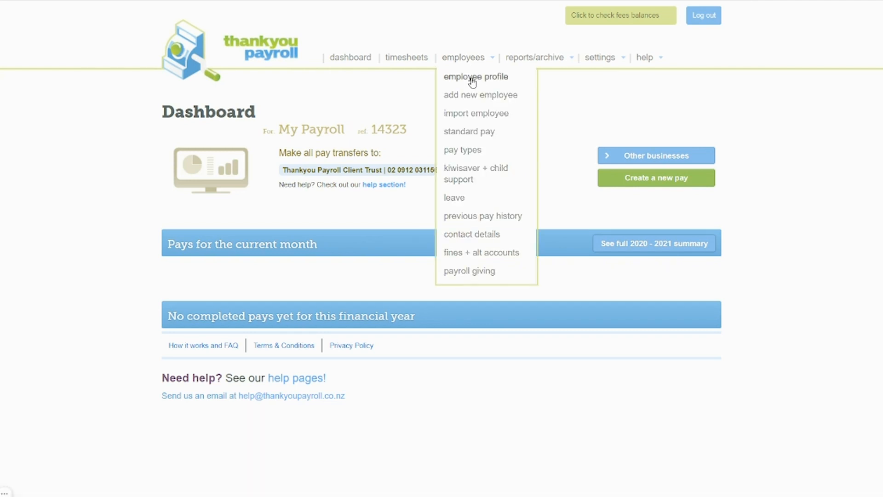
click(472, 79)
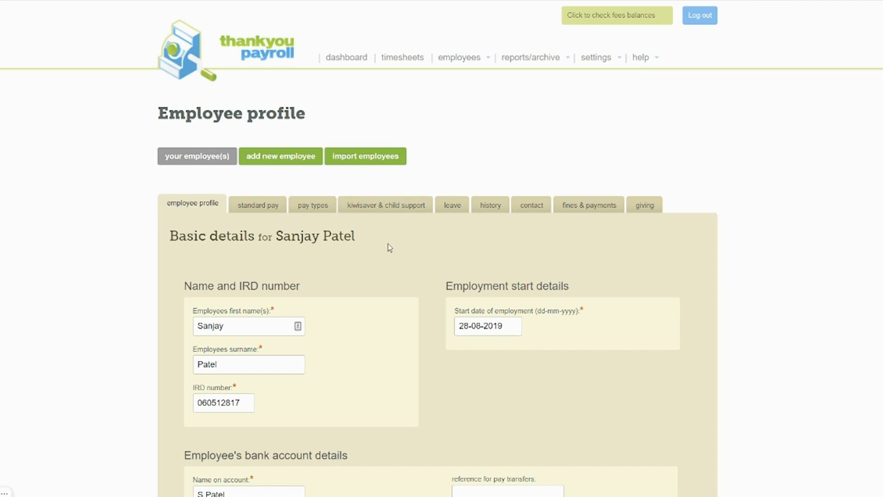
click(450, 209)
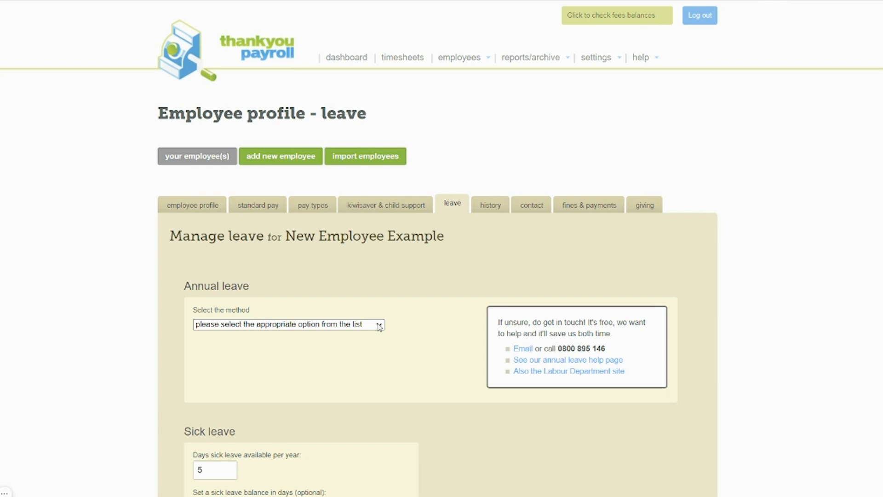
Set annual leave to "a % of gross earnings (temp and irregular scenario)", as 8% of gross earnings, accumulated and paid later.
click(379, 325)
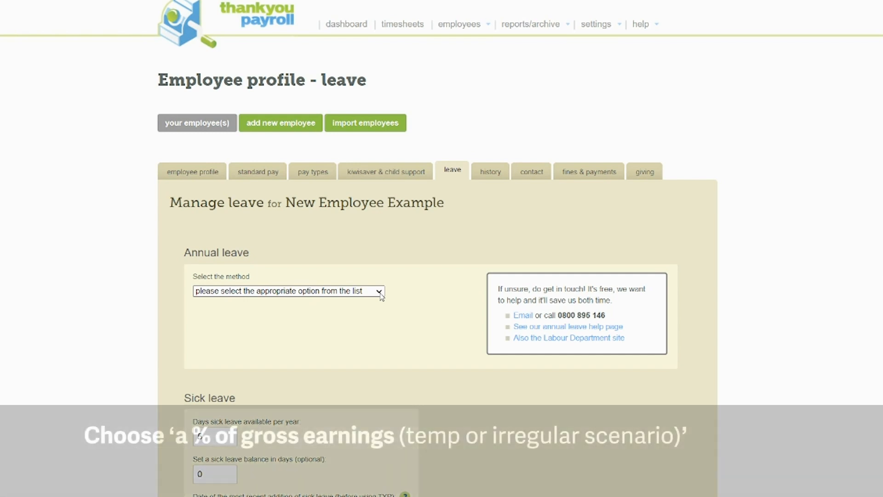
click(380, 294)
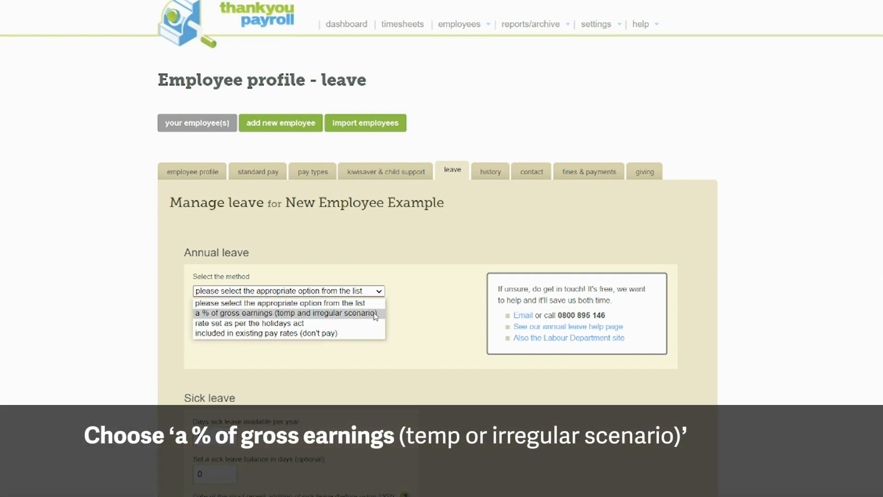
click(376, 314)
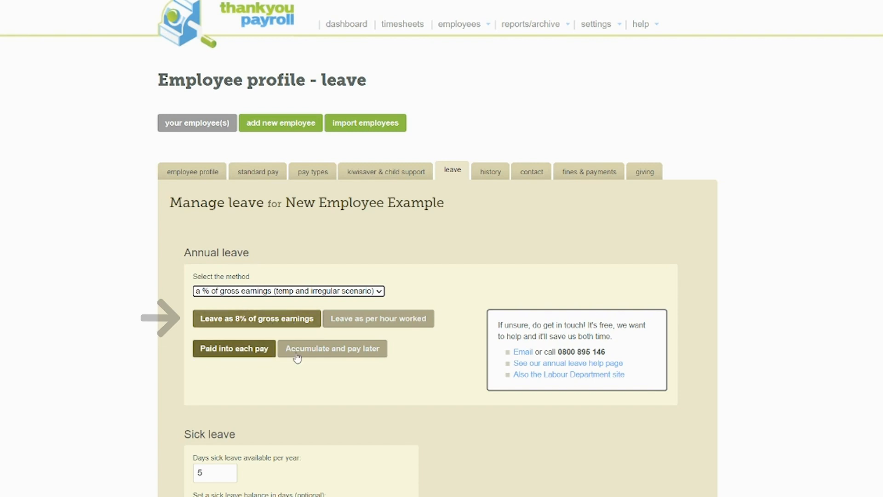
click(336, 360)
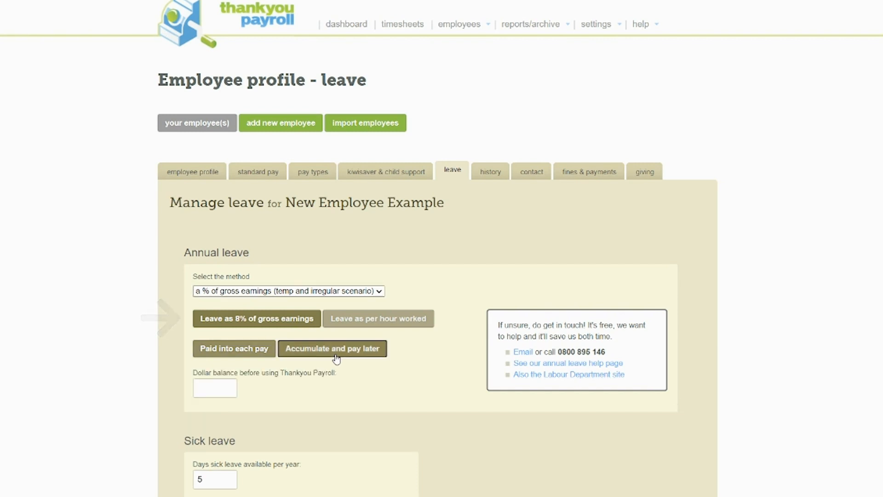
click(391, 326)
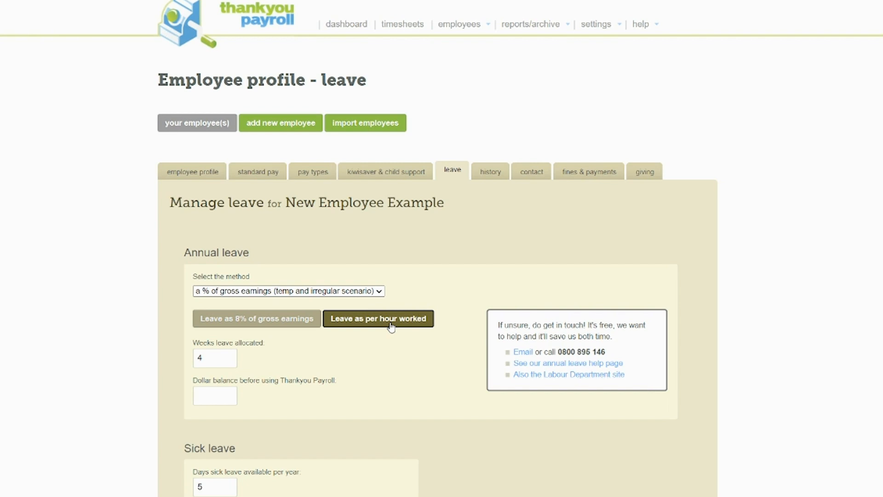
click(270, 324)
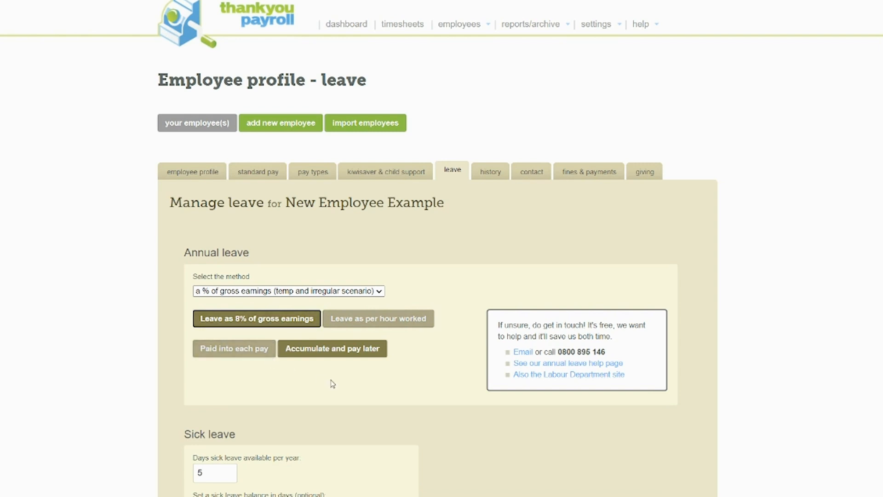
Clear the days of sick leave available per year and select the employment start date in the basic employee details.
scroll(332, 385, down, 3)
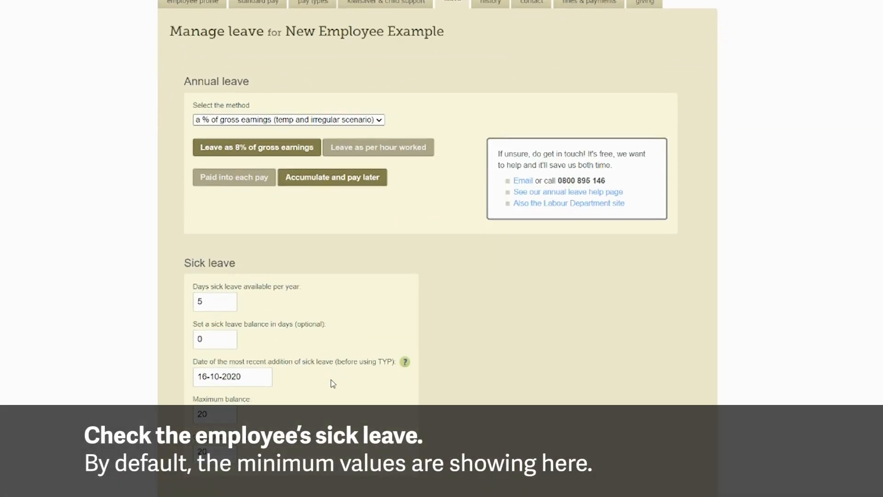
scroll(333, 384, down, 2)
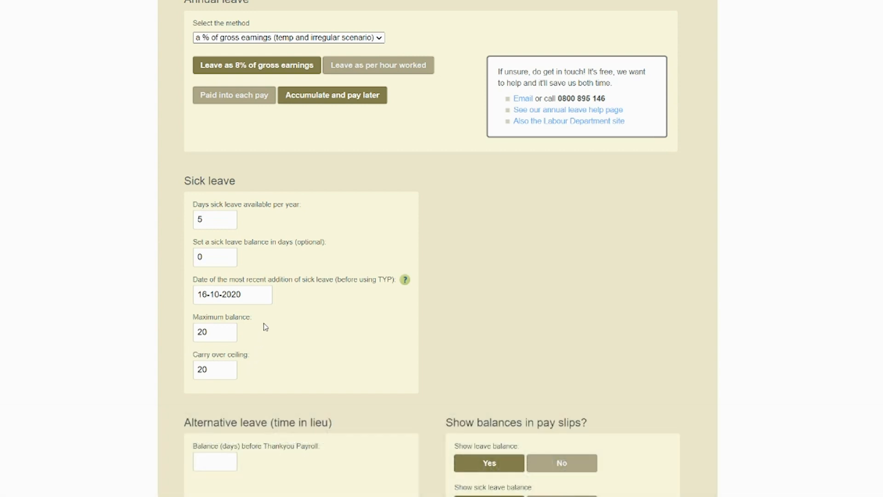
click(213, 226)
key(BackSpace)
click(315, 306)
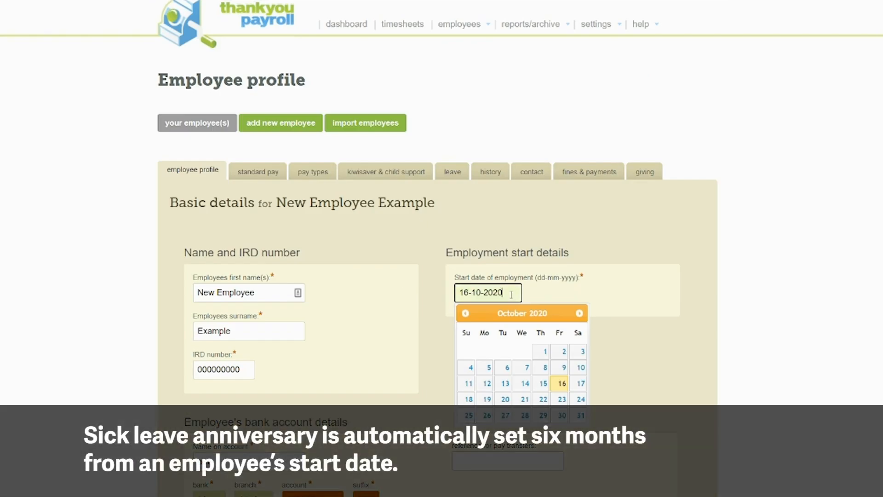
drag(511, 294, 453, 295)
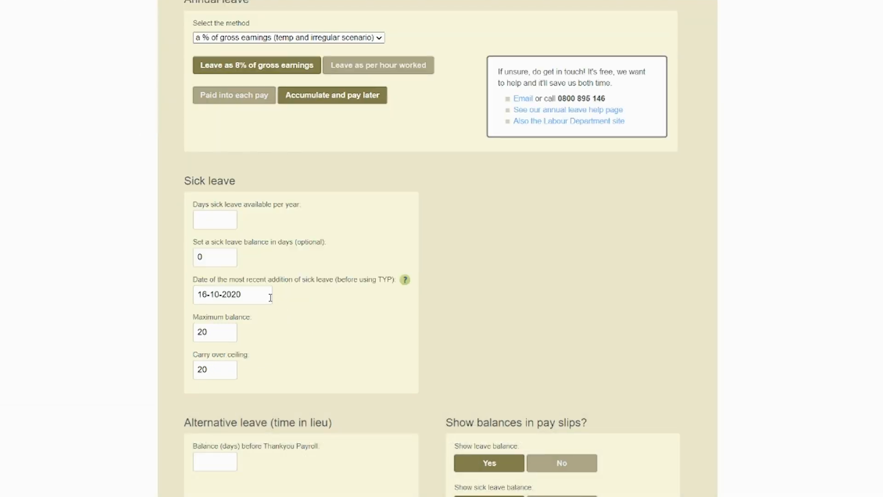
Try hiding the leave and sick leave balances in pay slips, and set both back to shown.
scroll(481, 305, down, 2)
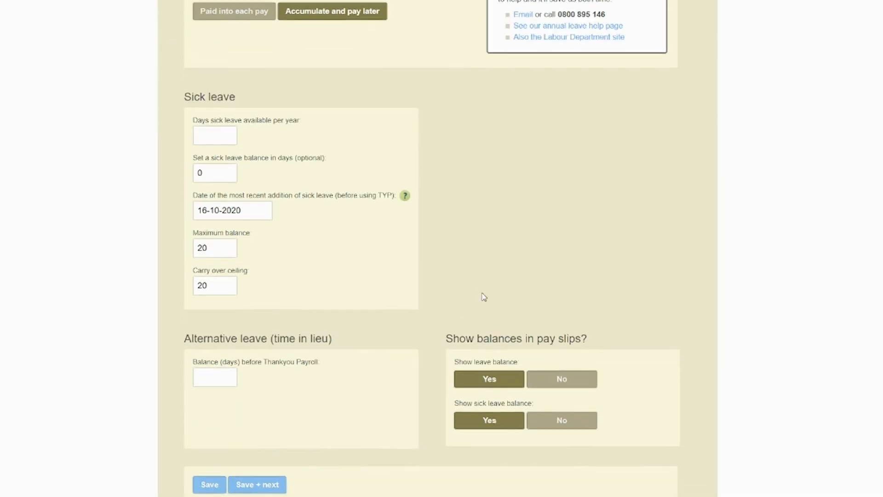
click(577, 381)
click(577, 429)
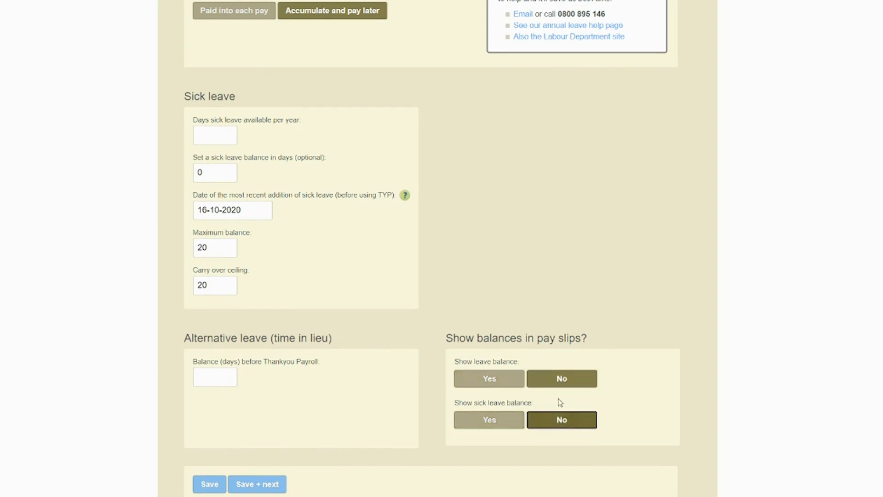
click(505, 381)
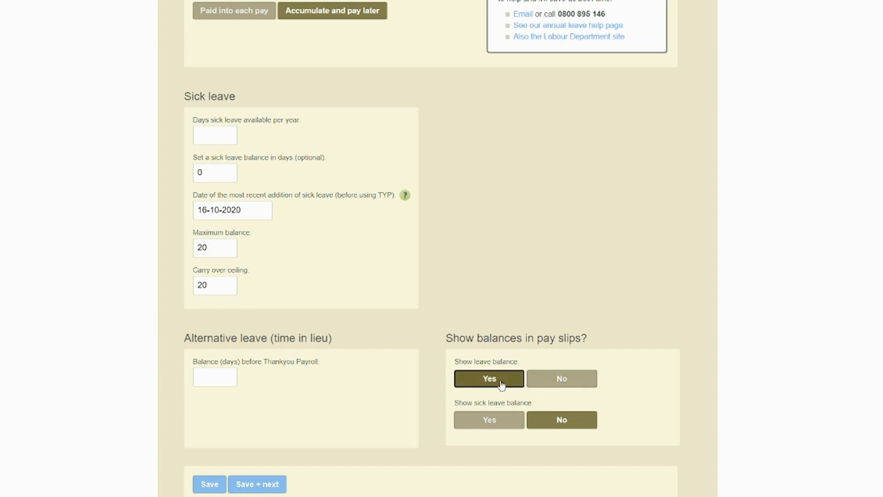
click(518, 423)
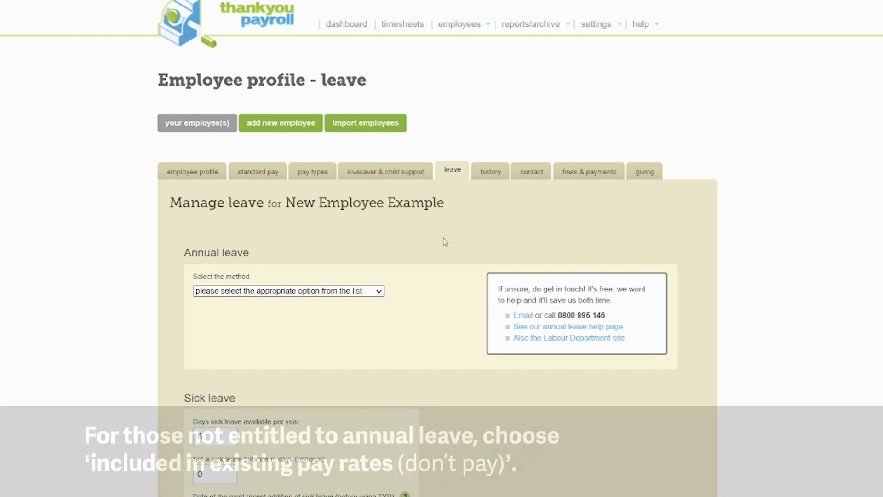
Set the annual leave method to "included in existing pay rates (don't pay)" with holiday pay not included within standard pay.
click(370, 291)
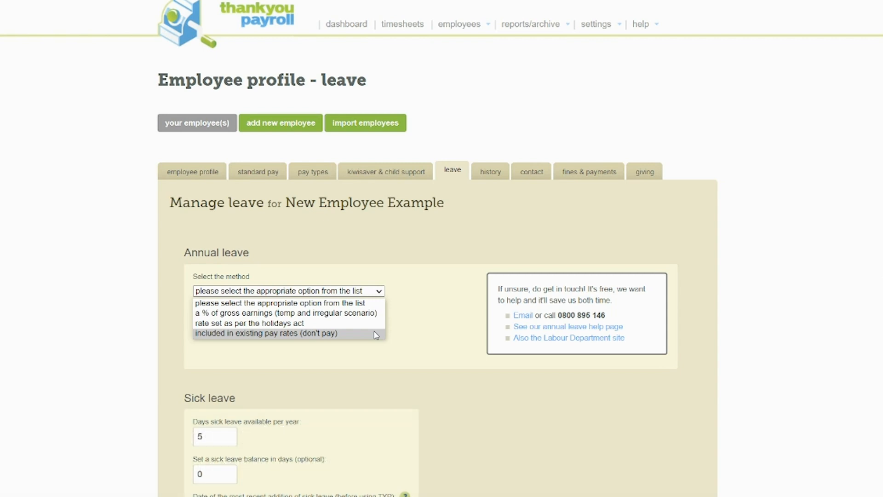
click(377, 335)
click(309, 423)
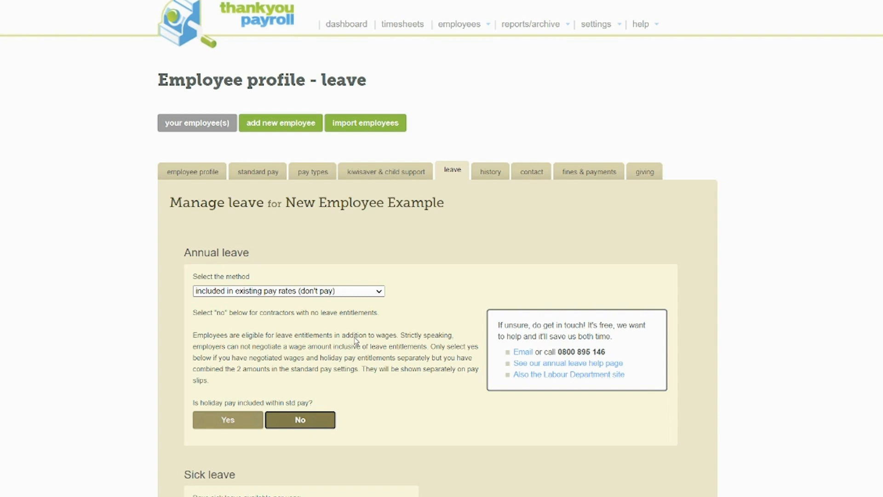
Clear the days of sick leave available per year and set holiday pay as included within standard pay.
scroll(385, 335, down, 1)
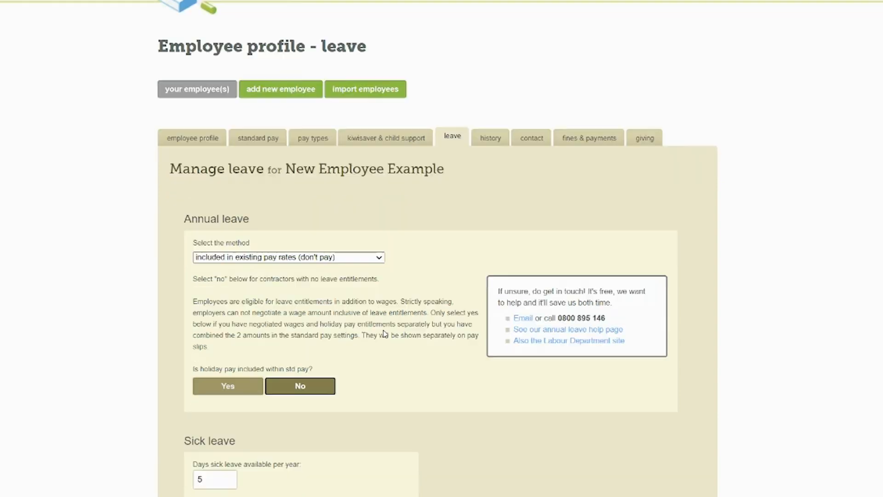
scroll(385, 335, down, 1)
scroll(385, 334, down, 2)
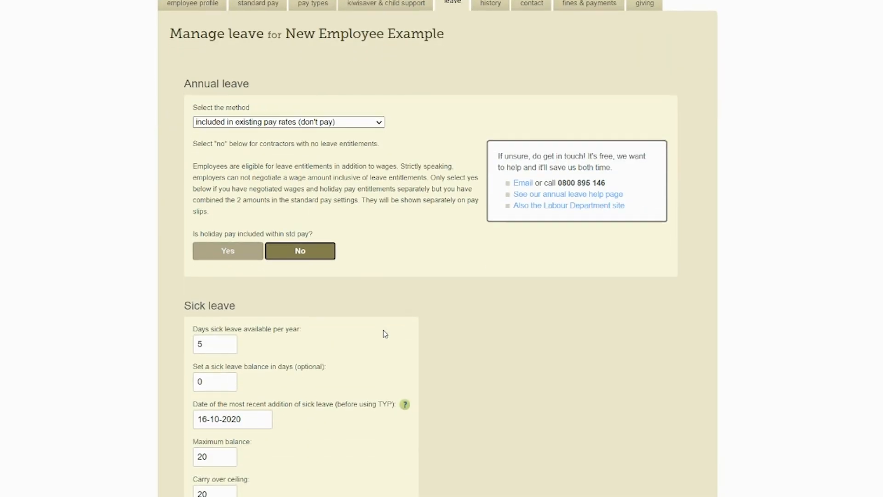
double_click(198, 345)
key(BackSpace)
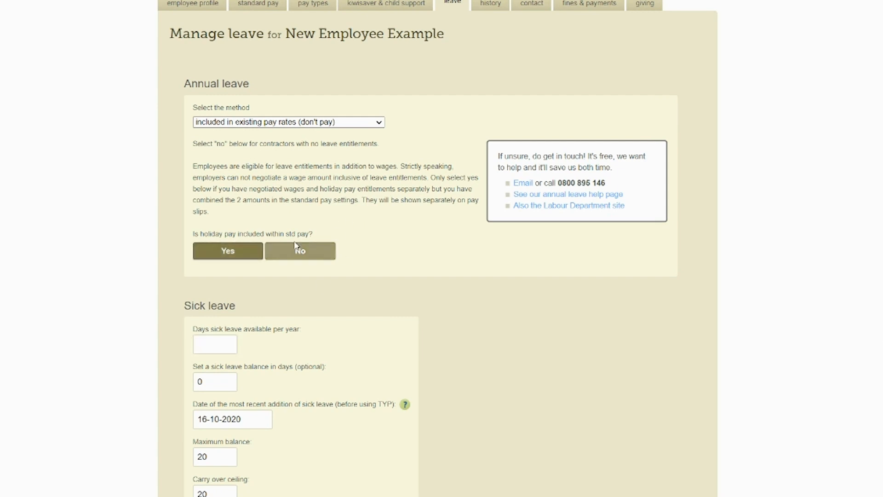
click(238, 258)
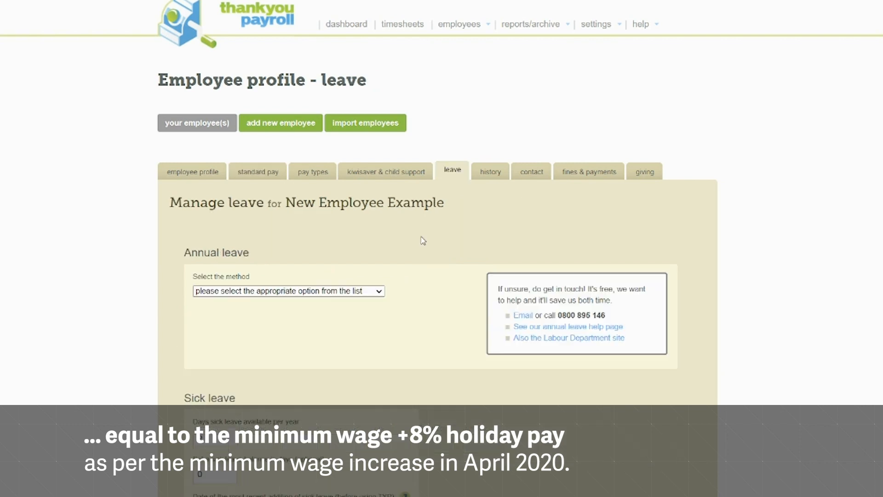
Set the annual leave method to "rate set as per the holidays act" and go to the weeks of leave per year.
click(373, 292)
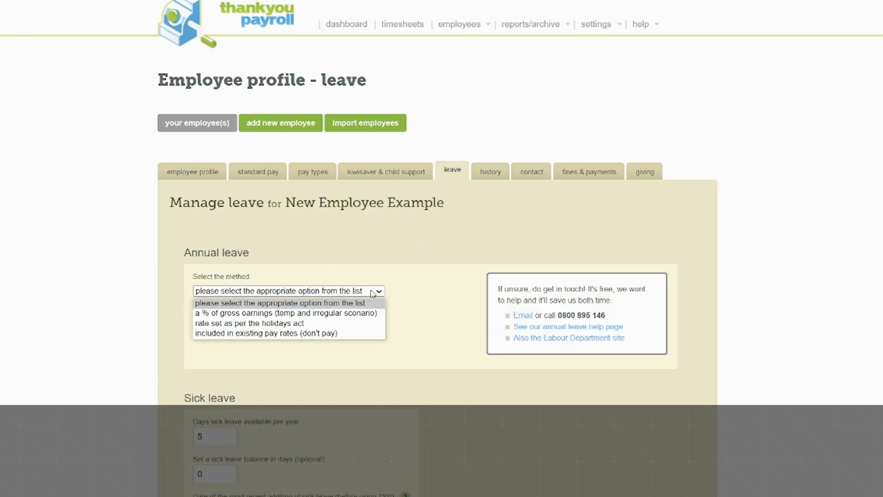
click(309, 325)
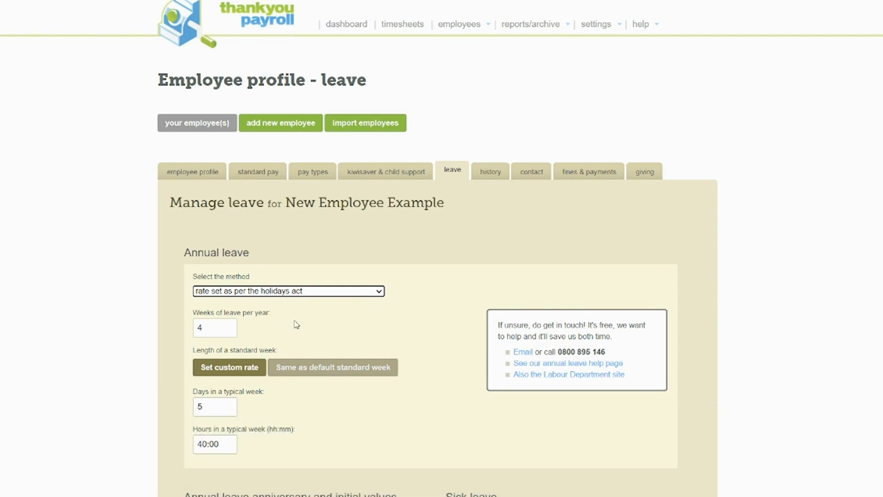
click(210, 328)
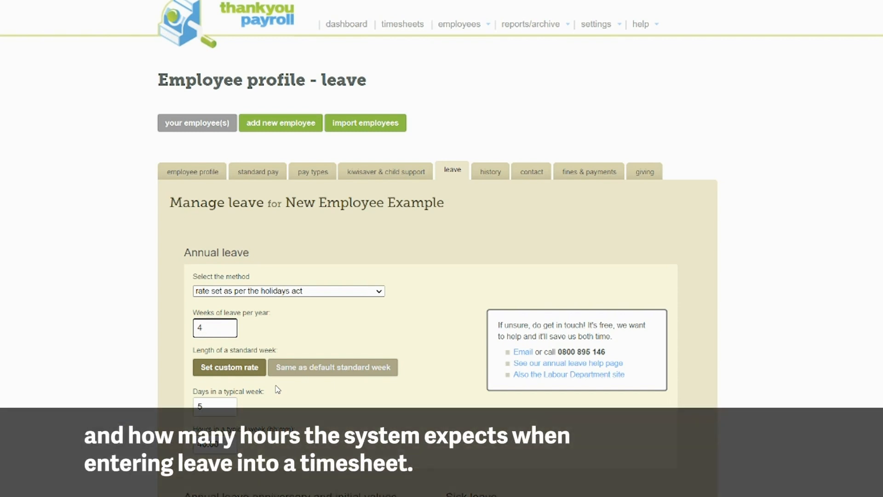
Set the custom standard week to 4 days and 32:00 hours in a typical week.
double_click(205, 402)
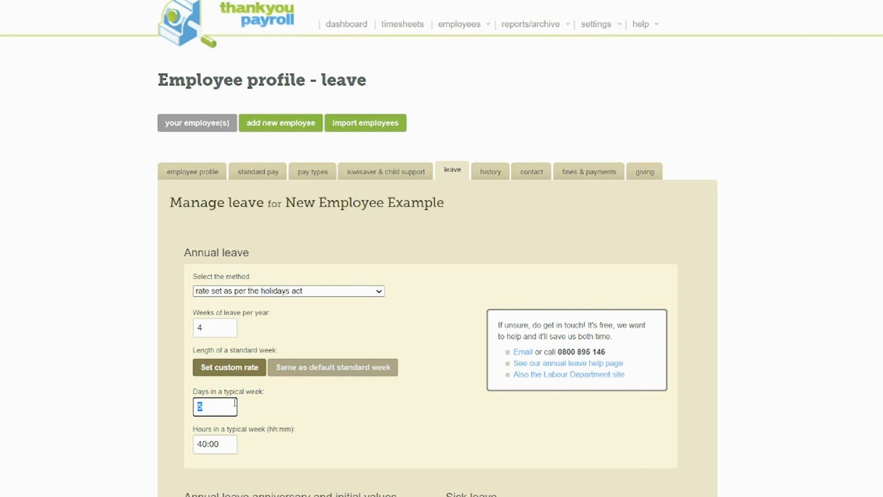
key(BackSpace)
text(4)
click(206, 445)
double_click(206, 445)
text(32)
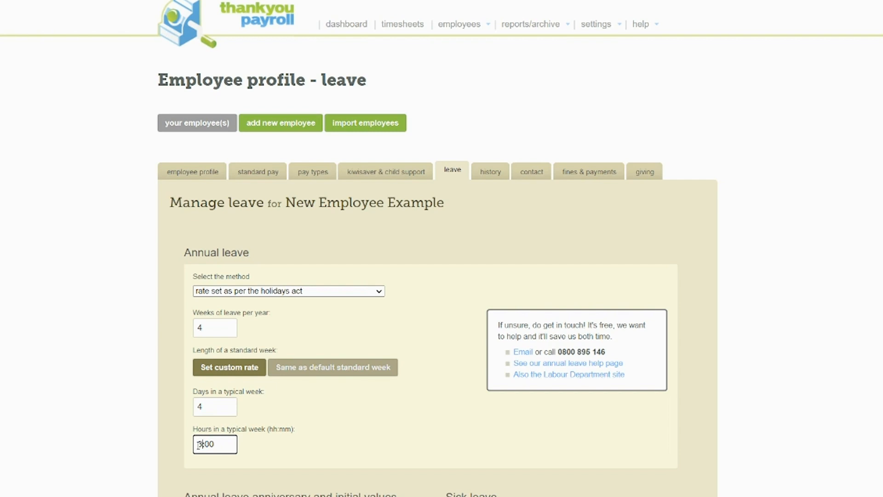
click(235, 408)
click(212, 323)
click(215, 408)
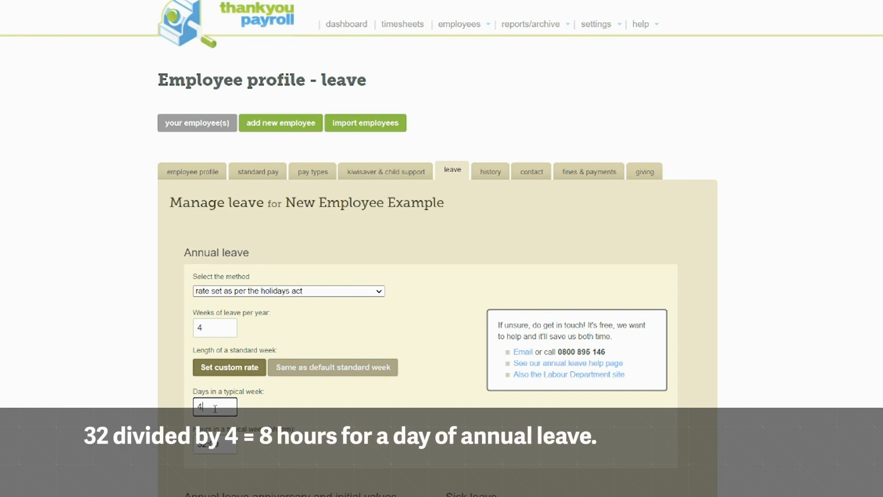
click(224, 444)
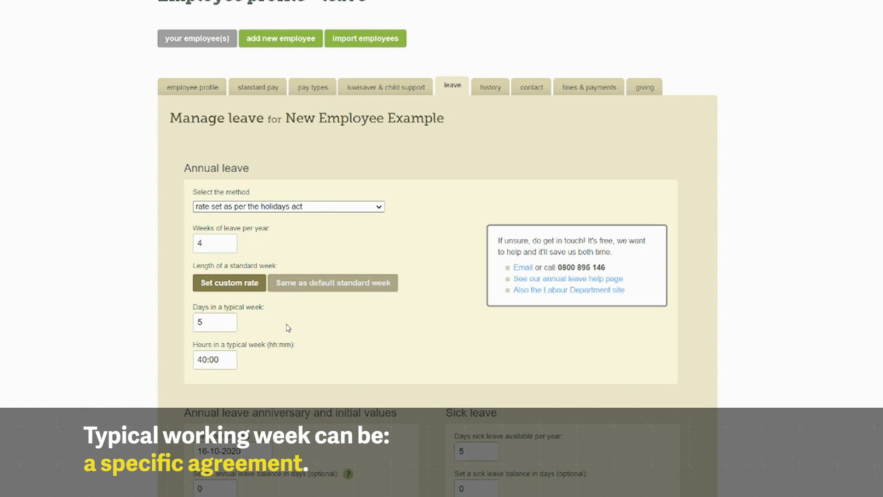
Set the days in a typical week to 4 and adjust the hours in a typical week.
click(205, 324)
drag(205, 324, 196, 323)
text(4)
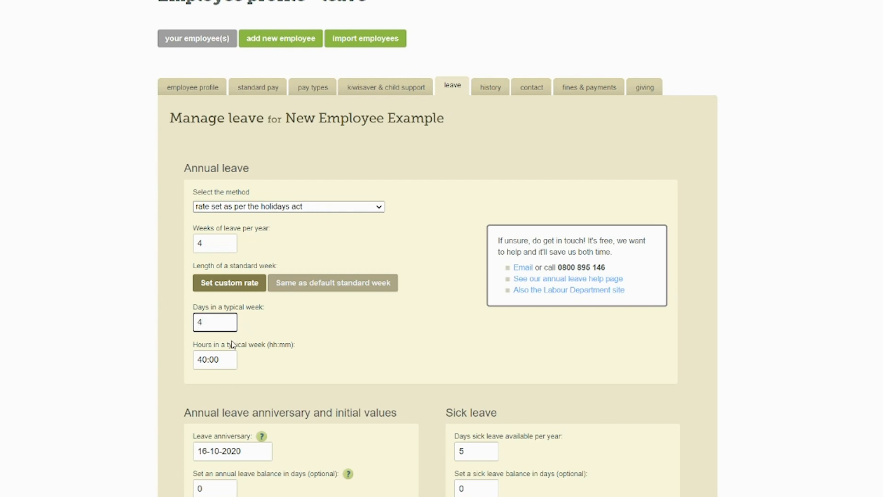
double_click(198, 359)
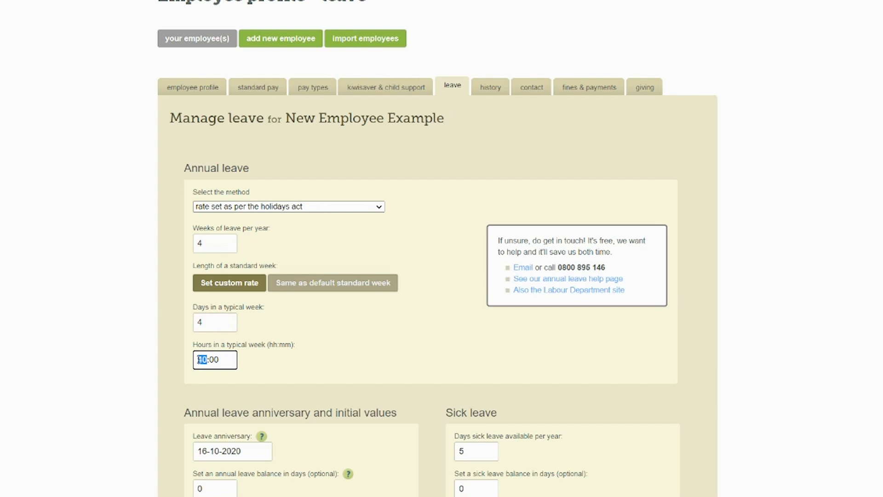
text(35)
click(211, 359)
key(BackSpace)
text(2)
click(261, 358)
click(225, 358)
click(212, 325)
click(297, 334)
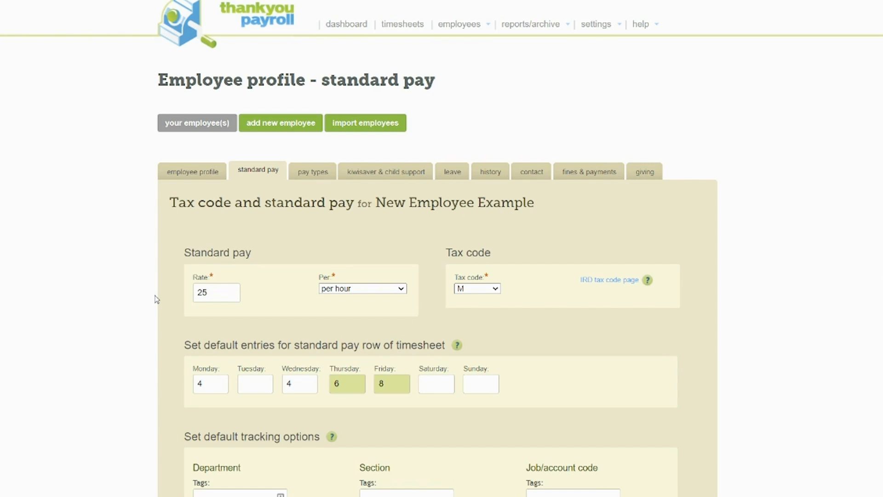
Highlight the words "Set default entries" in the timesheet heading of the employee's standard pay settings.
drag(185, 344, 275, 345)
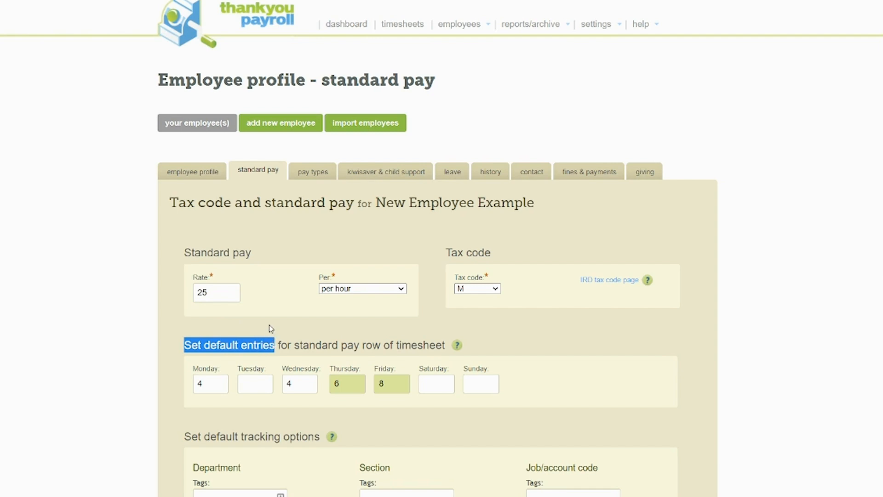
Go through the Monday, Wednesday, Thursday and Friday default timesheet entries in the employee's standard pay settings.
click(269, 327)
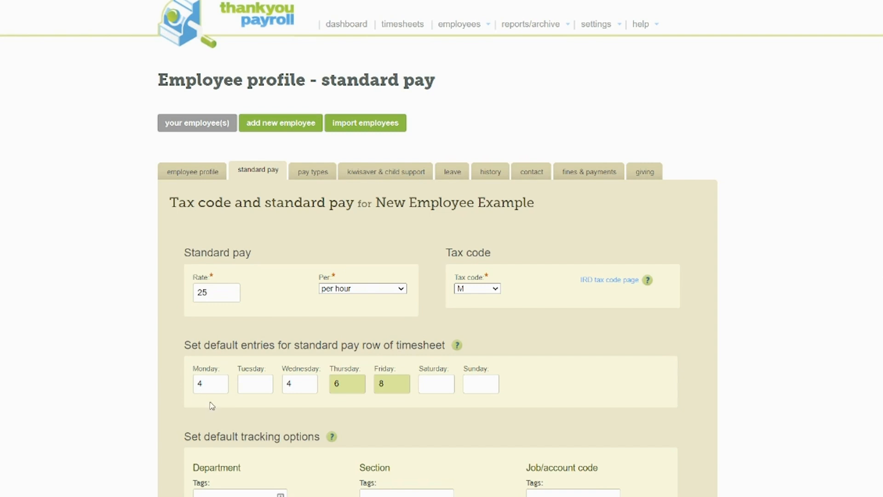
click(215, 383)
click(300, 383)
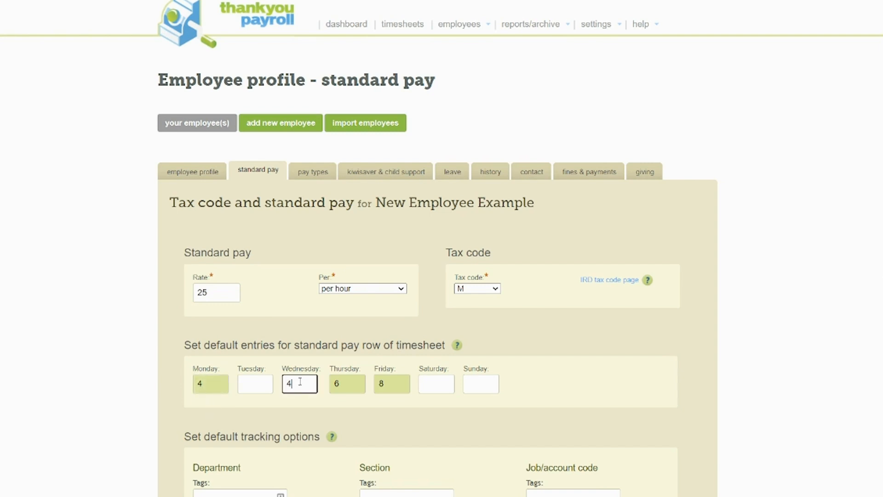
click(364, 386)
click(387, 382)
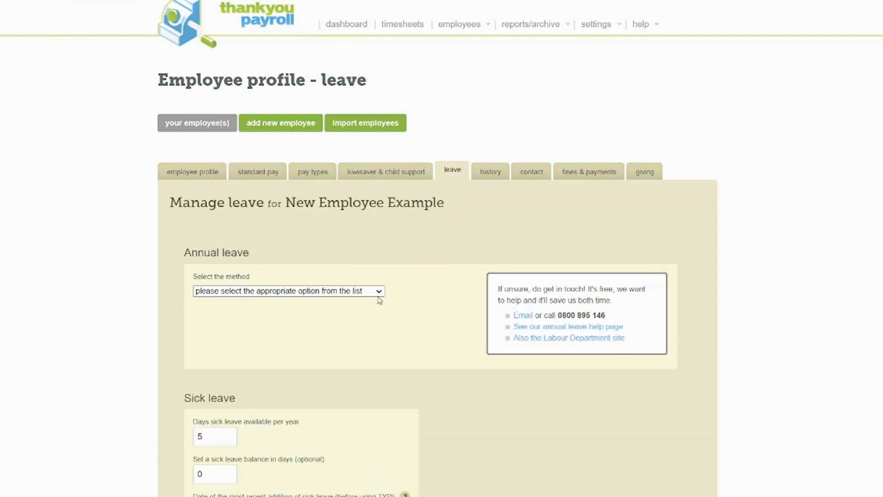
Set the annual leave method to "rate set as per the holidays act" with a standard week the same as the default standard week.
click(378, 292)
click(314, 324)
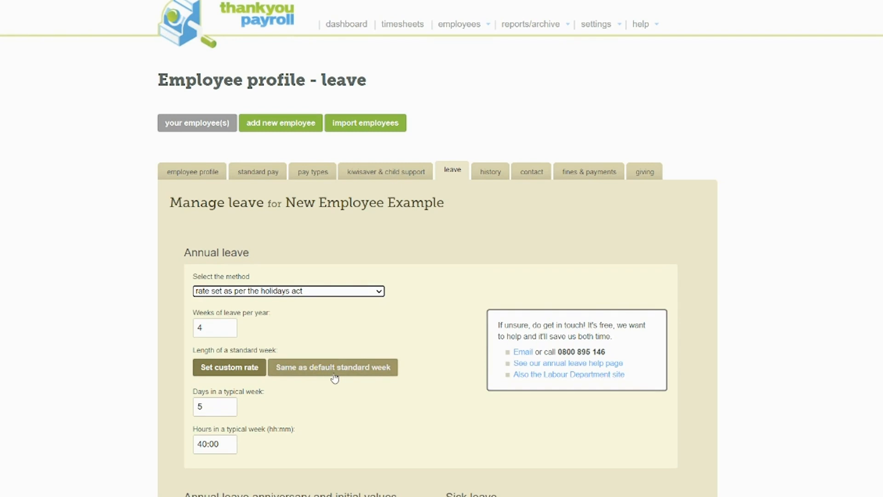
click(334, 377)
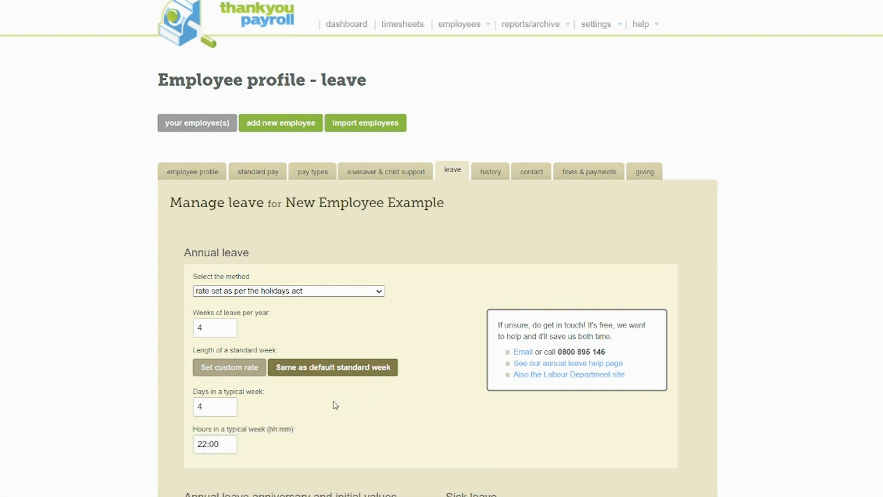
Review the remaining annual leave, sick leave and pay slip balance options, and save the employee's leave settings.
scroll(335, 404, down, 7)
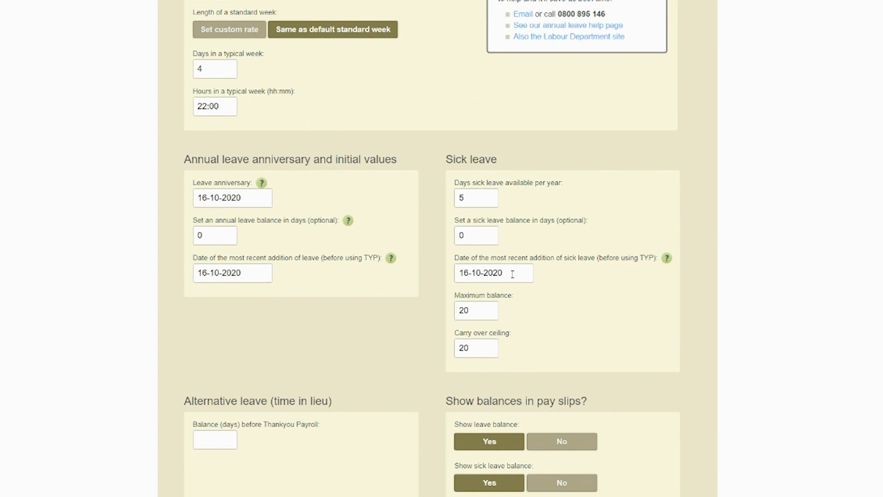
scroll(441, 300, down, 4)
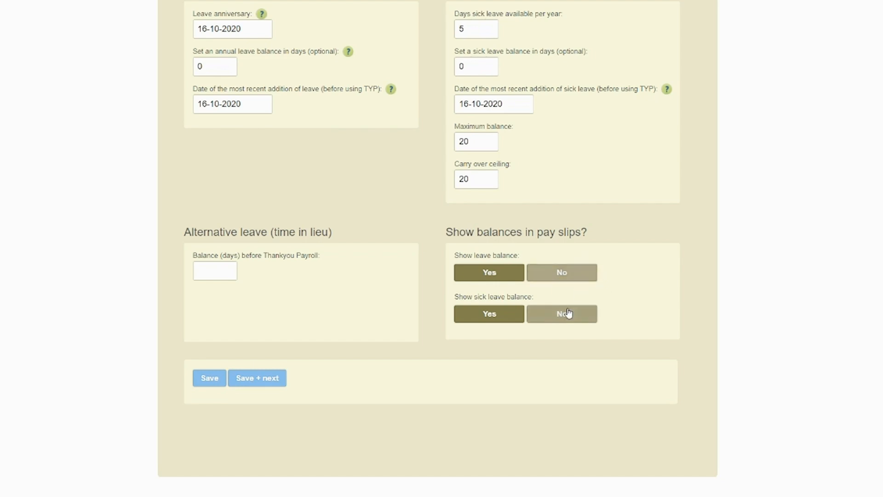
click(205, 385)
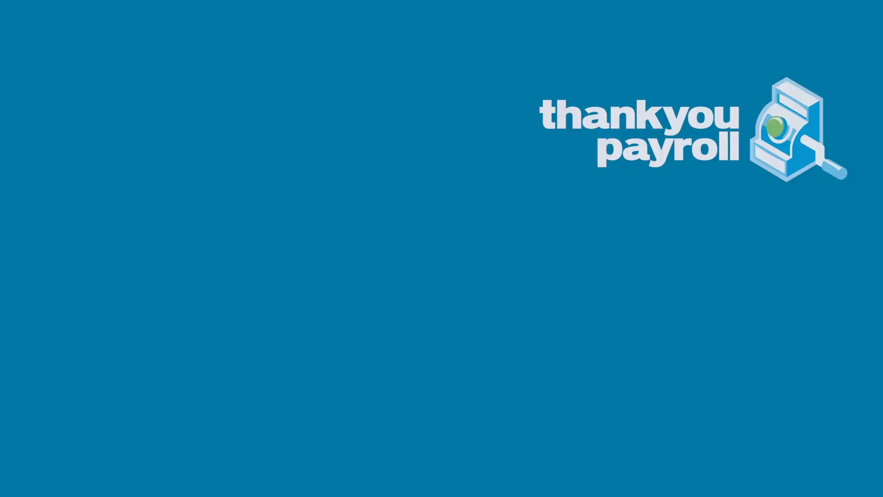